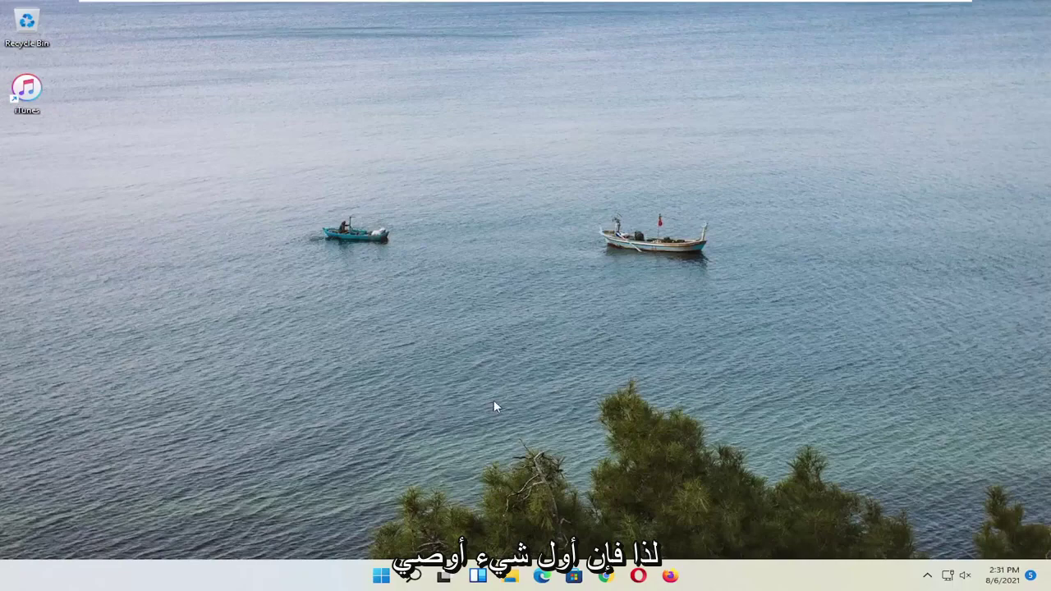
Open Control Panel from a 'control panel' search, keeping View by on Large icons.
{"action": "left_click", "coordinate": [414, 576]}
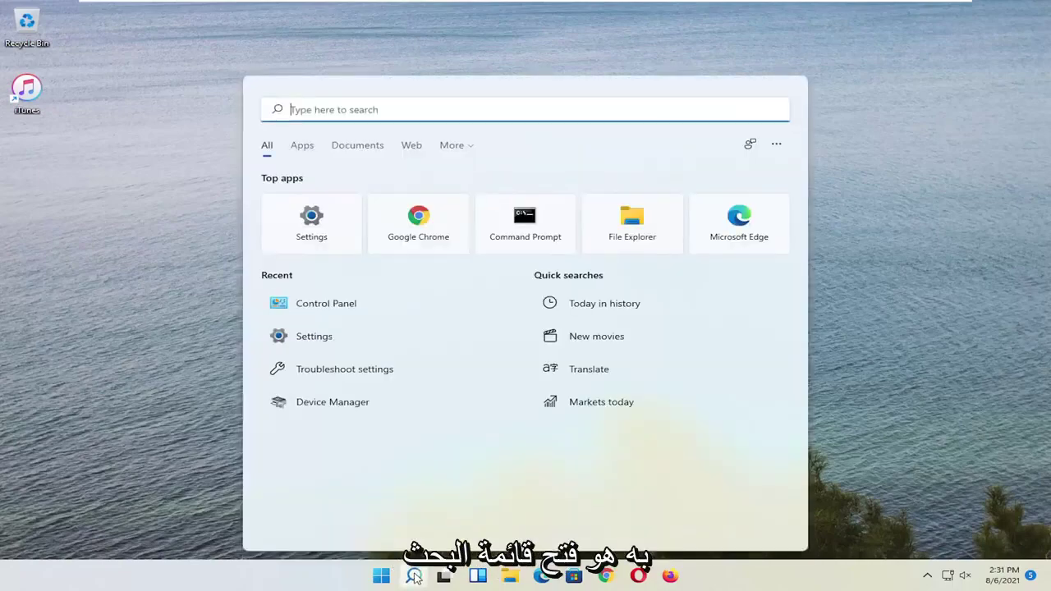
{"action": "type", "text": "control"}
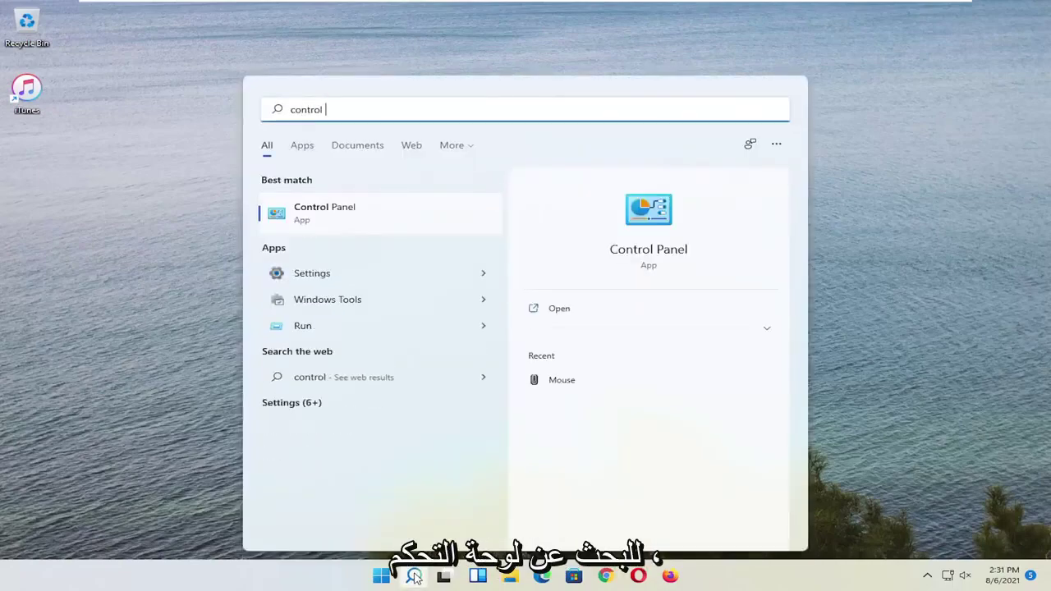
{"action": "type", "text": " panel"}
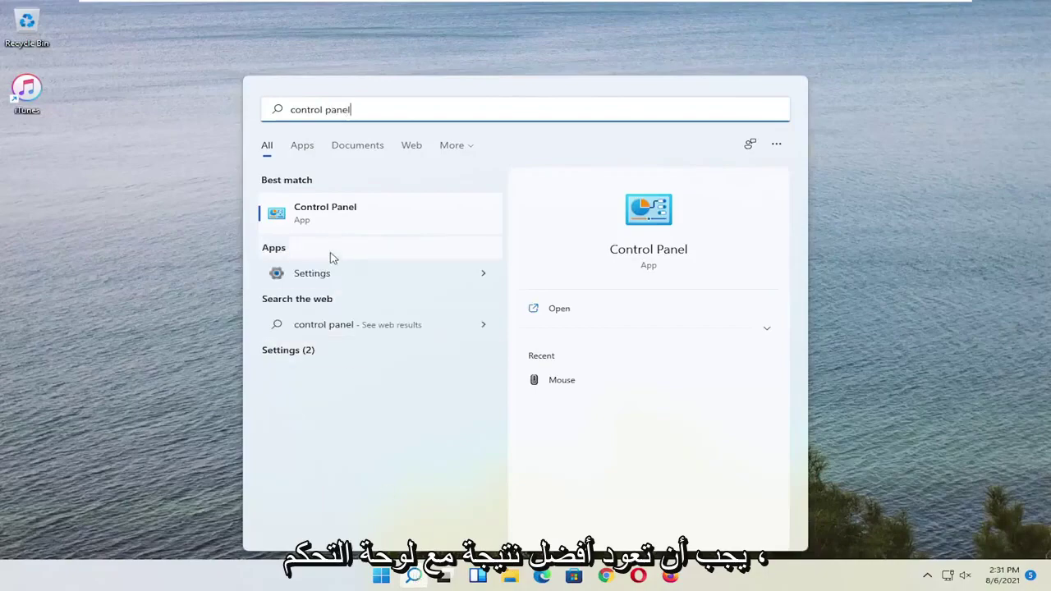
{"action": "left_click", "coordinate": [341, 222]}
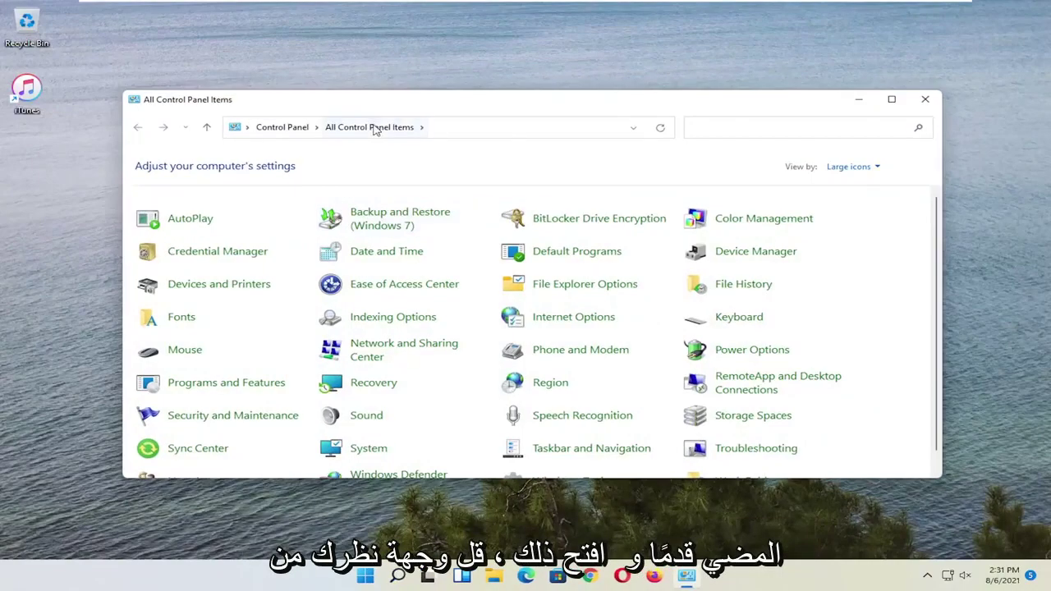
{"action": "left_click", "coordinate": [875, 167]}
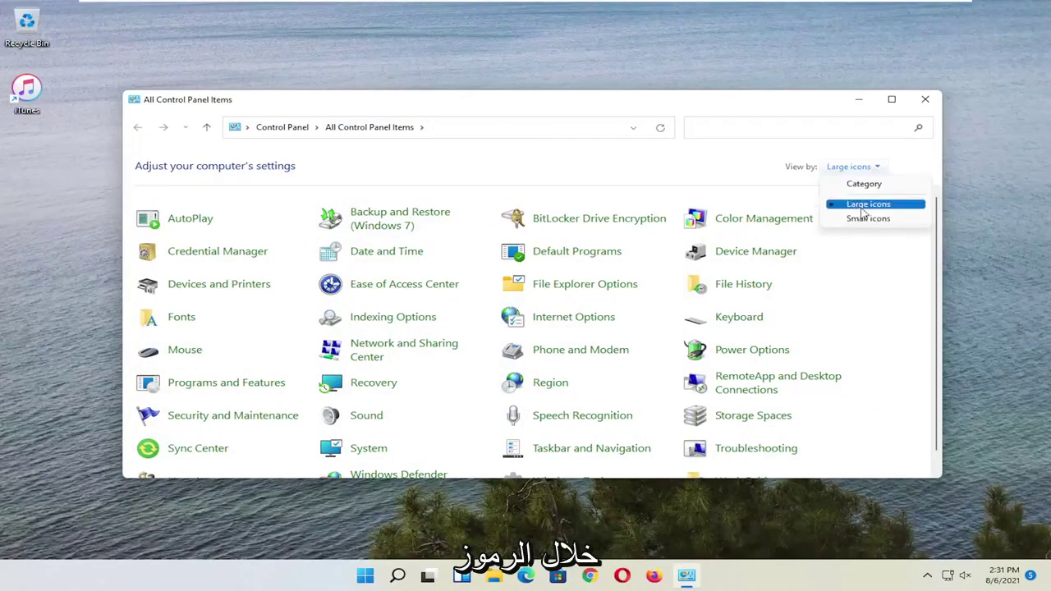
{"action": "left_click", "coordinate": [858, 207]}
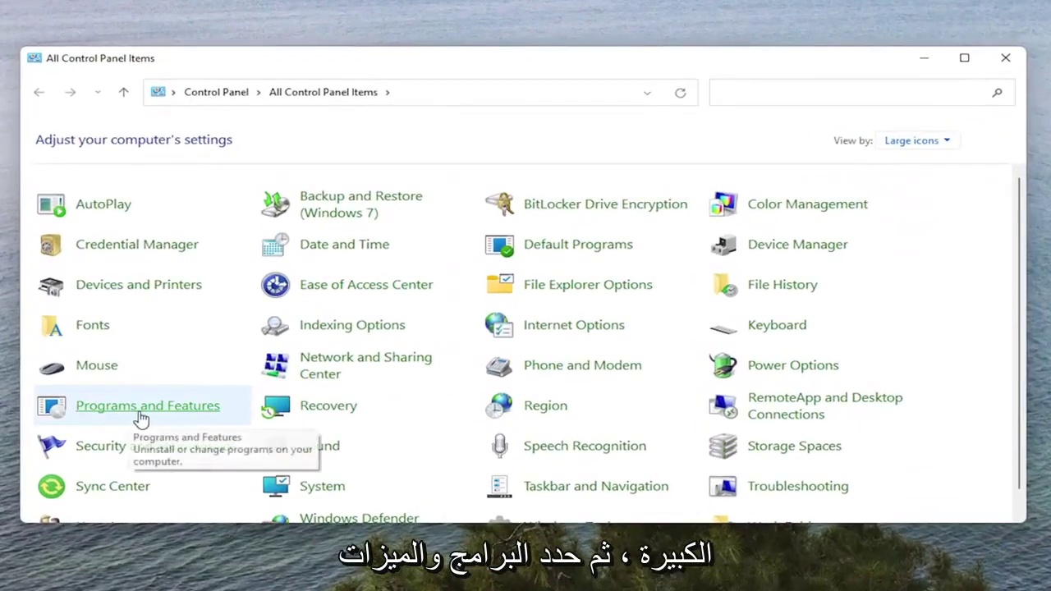
Repair Apple Mobile Device Support from Programs and Features, approving the permission prompt.
{"action": "left_click", "coordinate": [158, 416]}
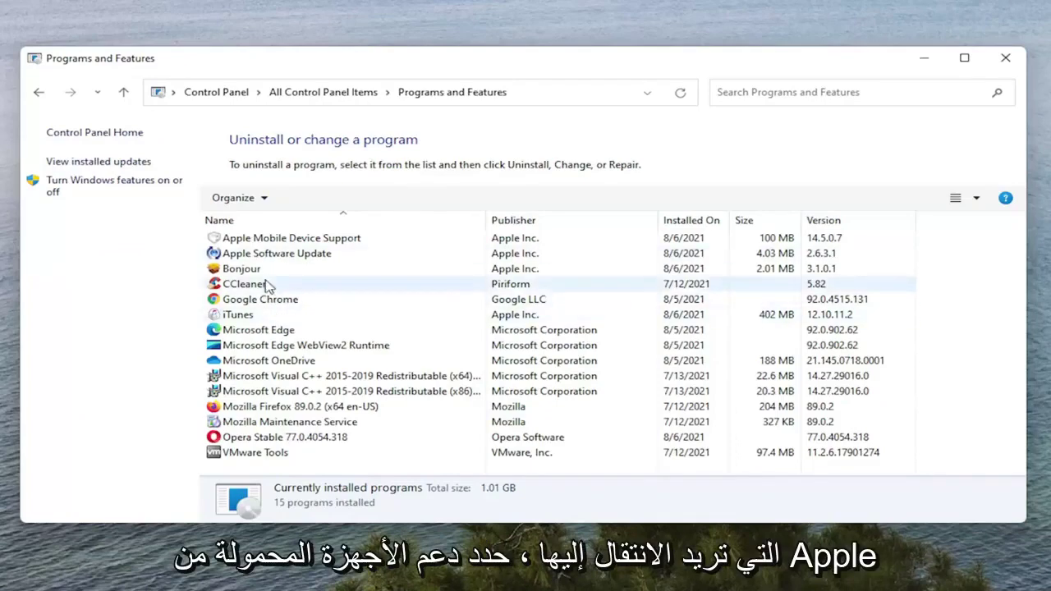
{"action": "left_click", "coordinate": [253, 239]}
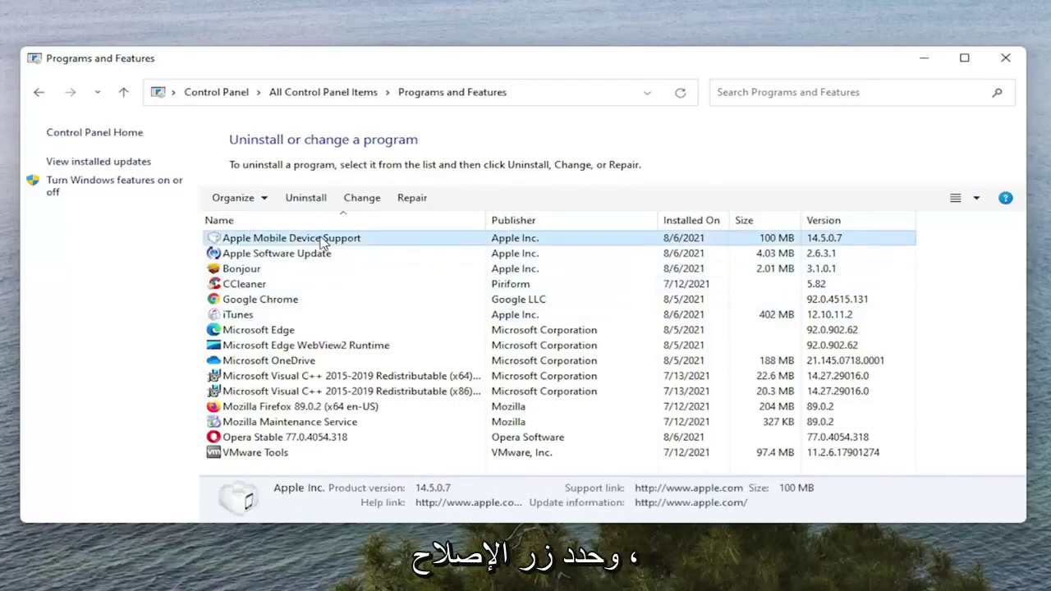
{"action": "left_click", "coordinate": [412, 198]}
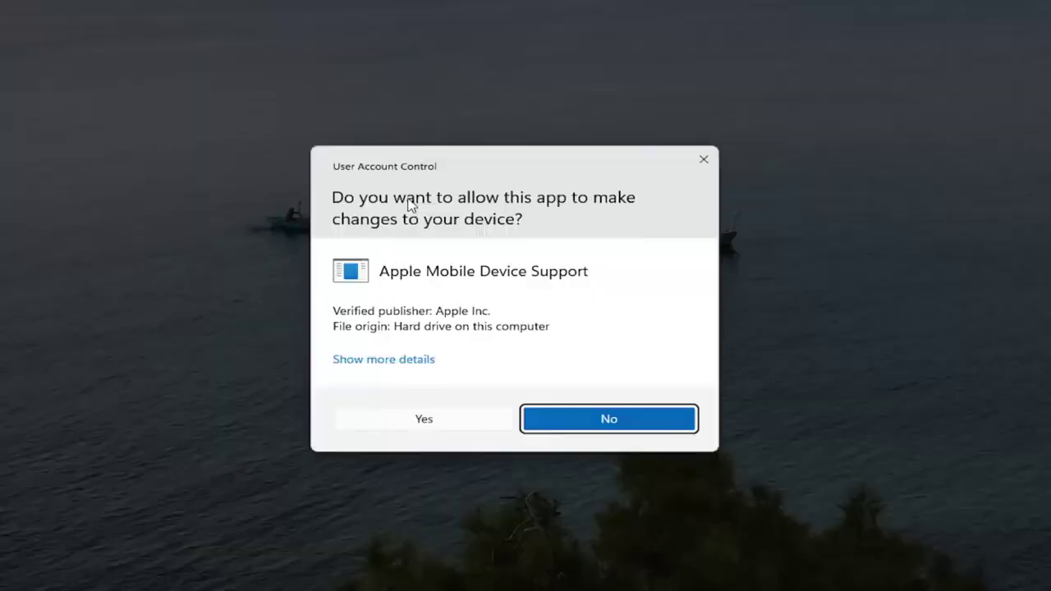
{"action": "left_click", "coordinate": [422, 423]}
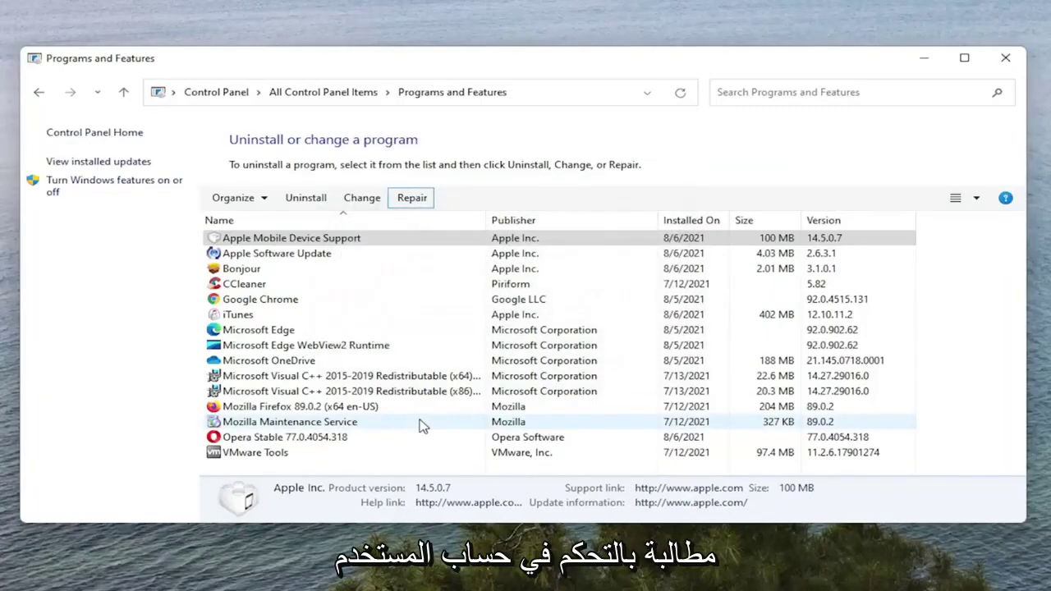
Repair Apple Software Update, then select iTunes in the installed programs list.
{"action": "left_click", "coordinate": [275, 256]}
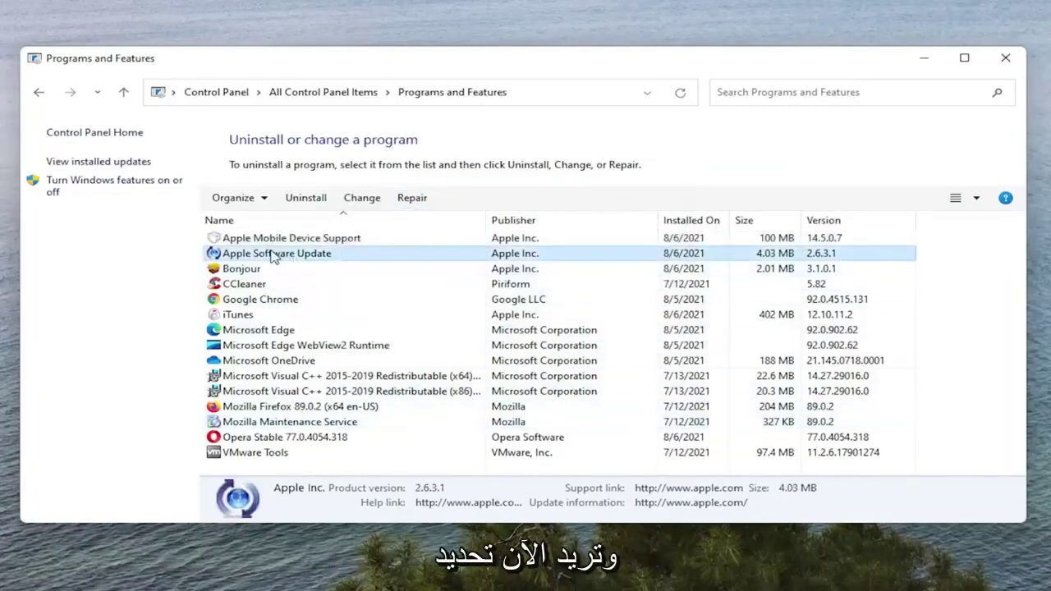
{"action": "left_click", "coordinate": [413, 206]}
{"action": "left_click", "coordinate": [443, 415]}
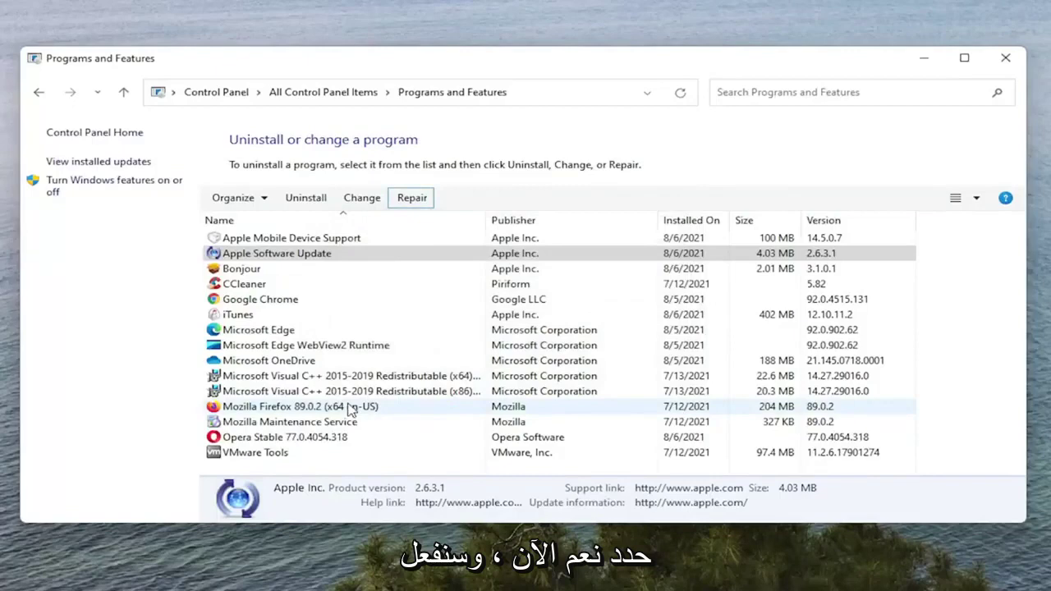
{"action": "left_click", "coordinate": [263, 317]}
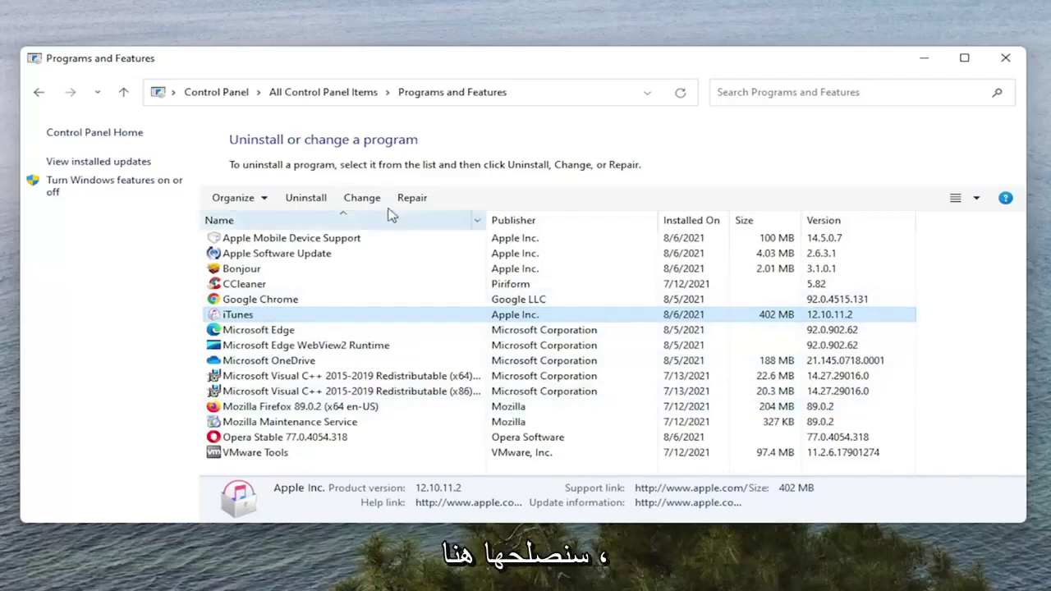
Run the iTunes repair and approve the User Account Control prompt.
{"action": "left_click", "coordinate": [411, 200]}
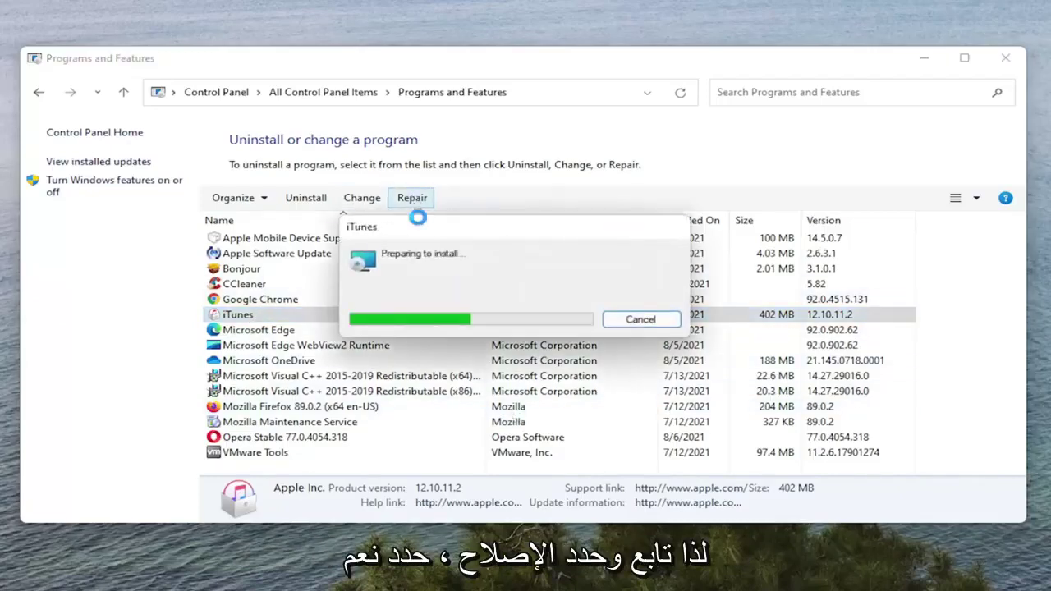
{"action": "left_click", "coordinate": [430, 418]}
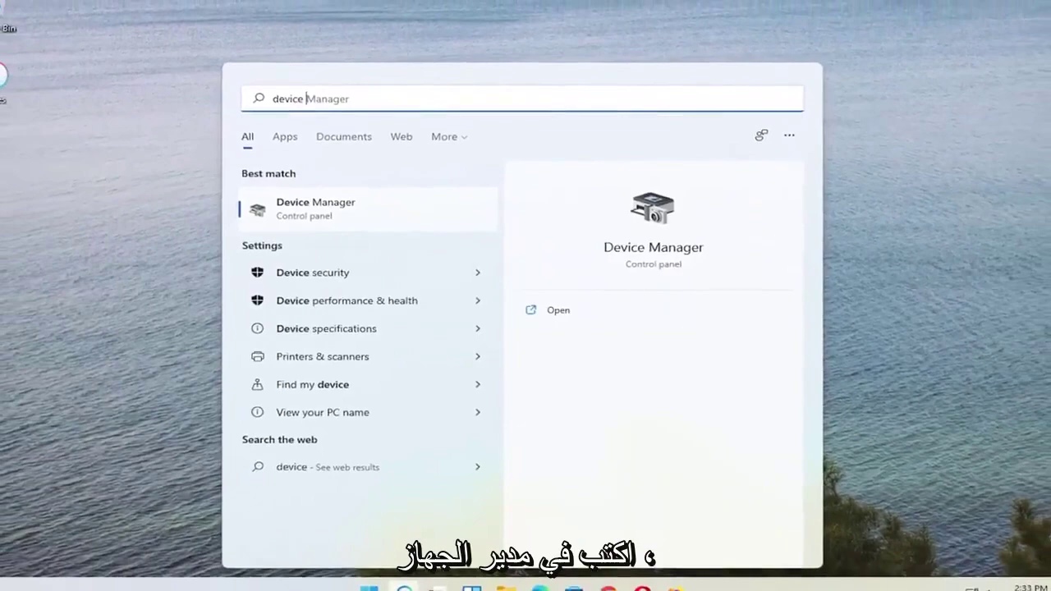
Launch Device Manager from a 'device manager' search and expand Universal Serial Bus controllers.
{"action": "type", "text": "manager"}
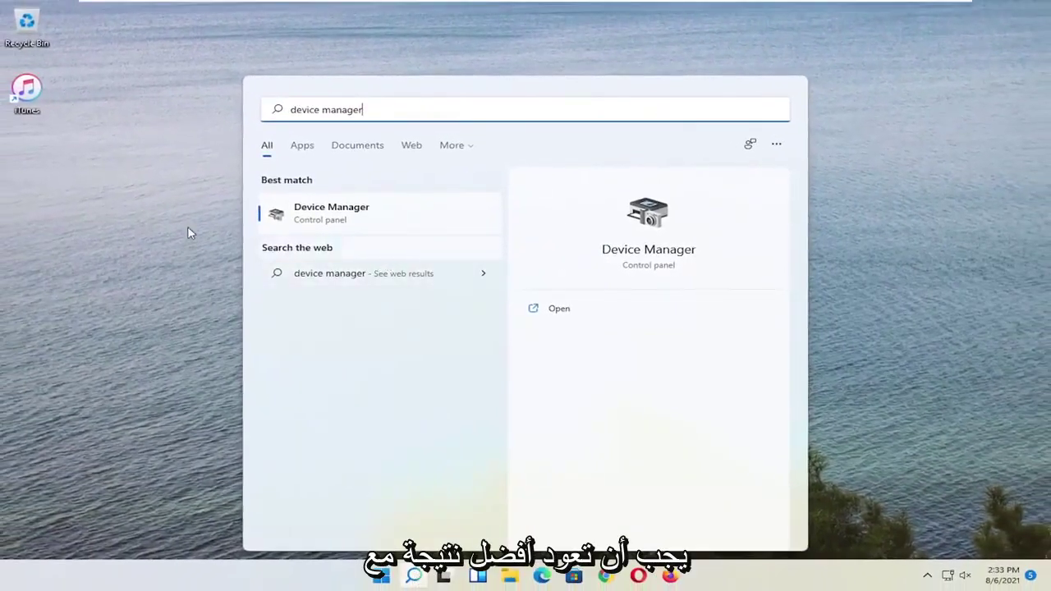
{"action": "left_click", "coordinate": [328, 218]}
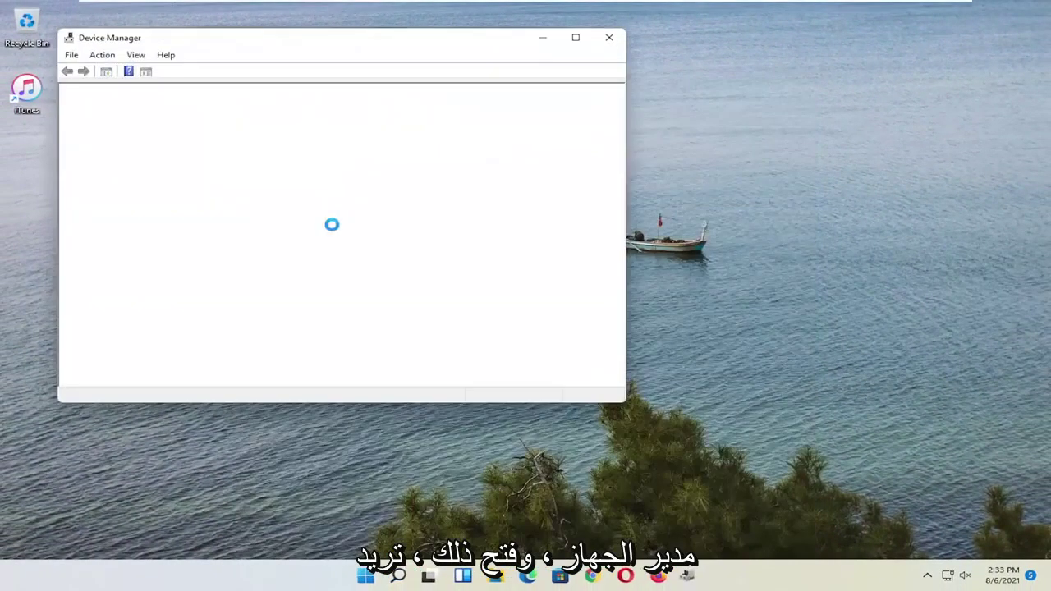
{"action": "left_click_drag", "start_coordinate": [446, 51], "coordinate": [556, 66]}
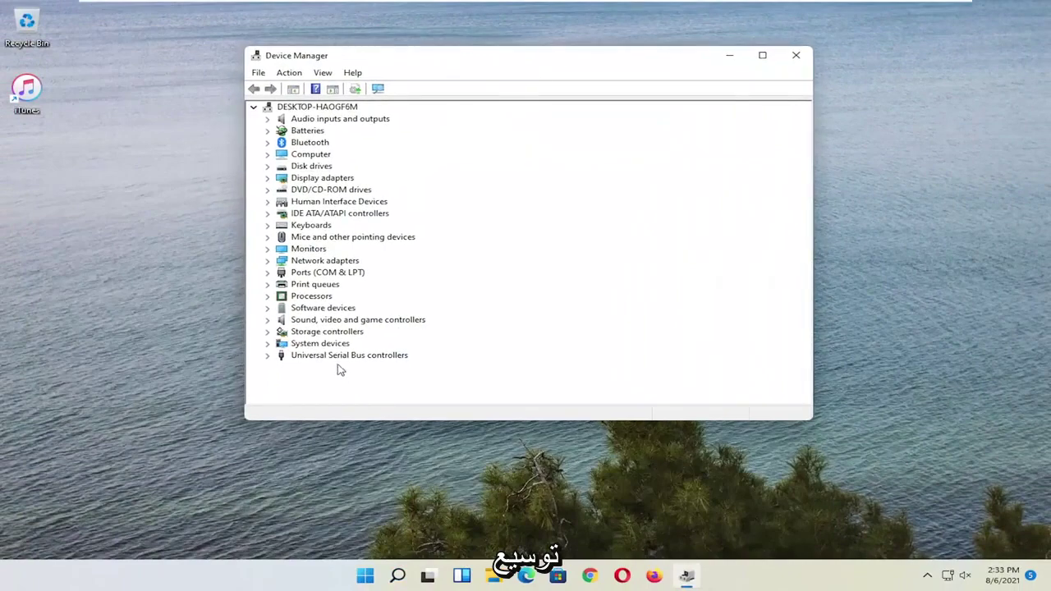
{"action": "left_click", "coordinate": [363, 358]}
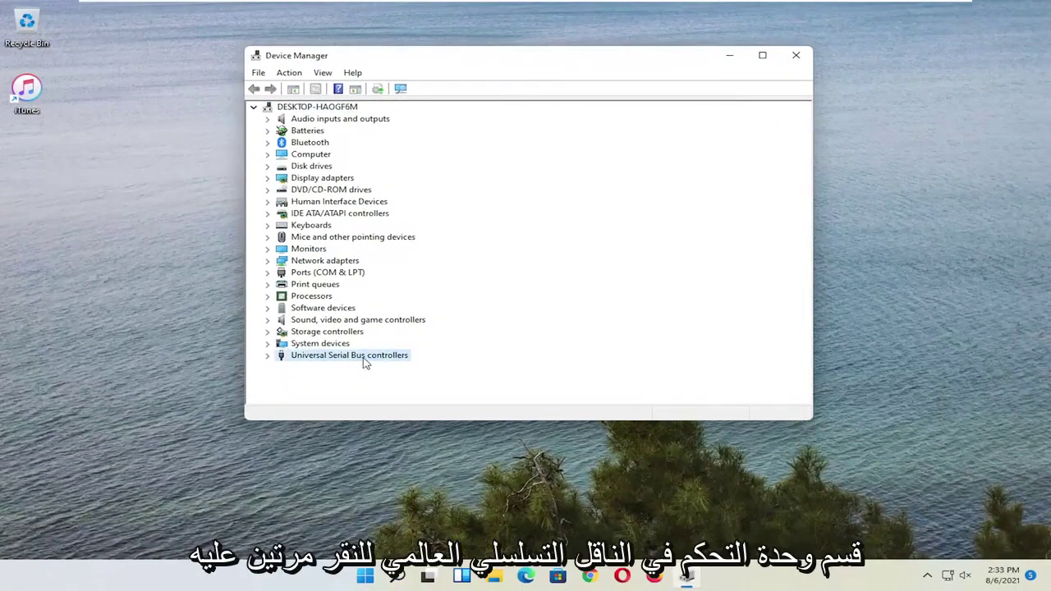
{"action": "double_click", "coordinate": [366, 360]}
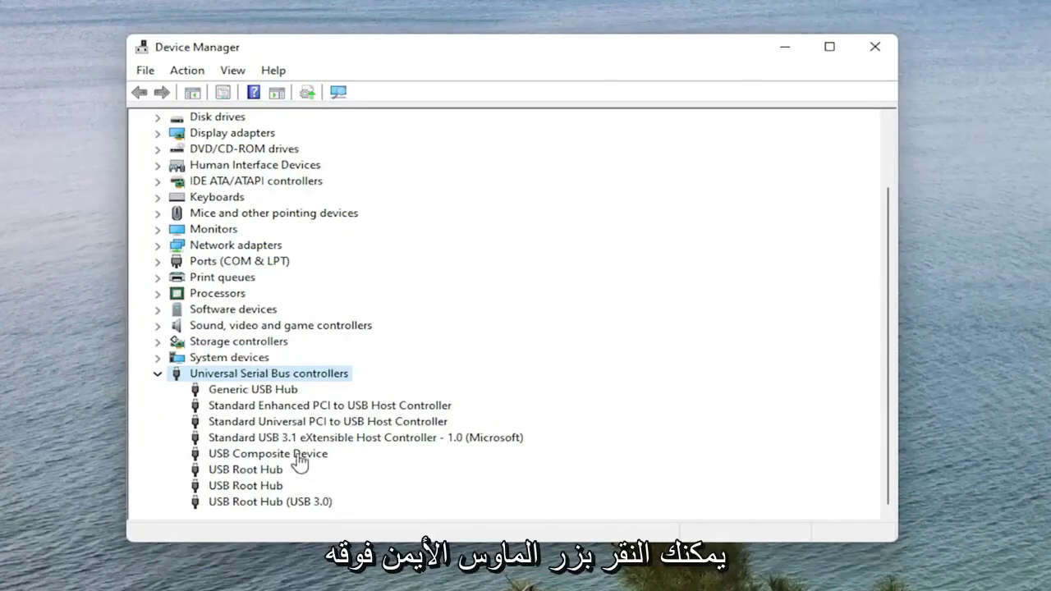
Reinstall the second USB Root Hub's driver by picking USB Root Hub from the computer's drivers.
{"action": "left_click", "coordinate": [236, 474]}
{"action": "right_click", "coordinate": [239, 476]}
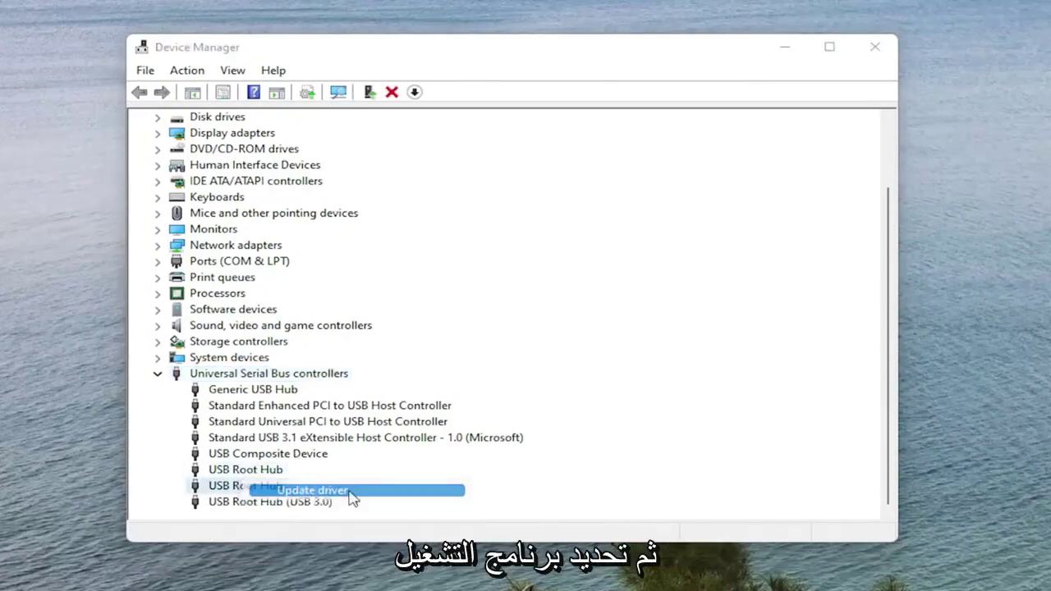
{"action": "left_click", "coordinate": [312, 490]}
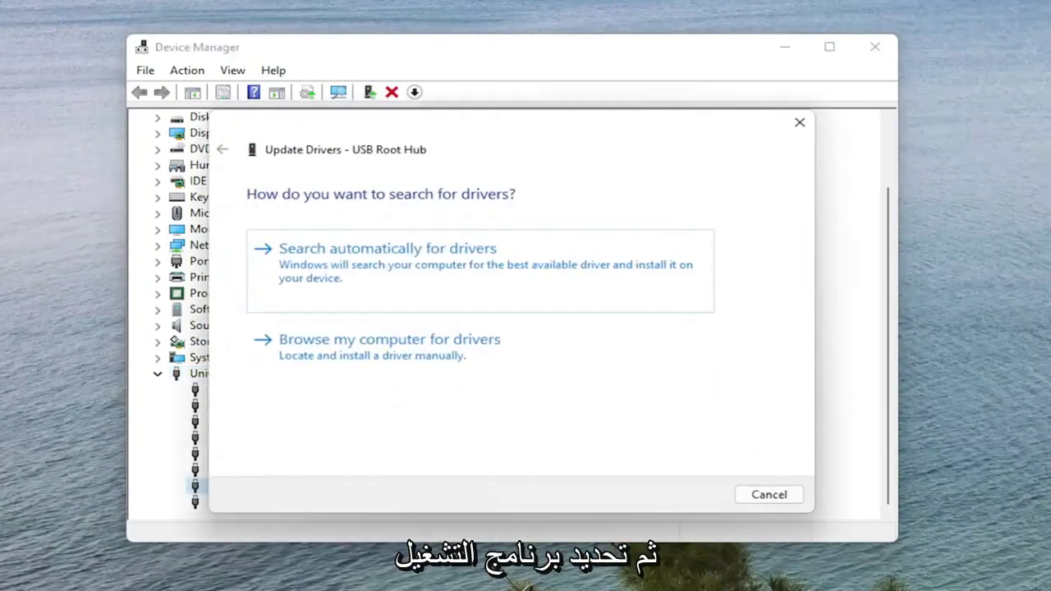
{"action": "left_click", "coordinate": [435, 274]}
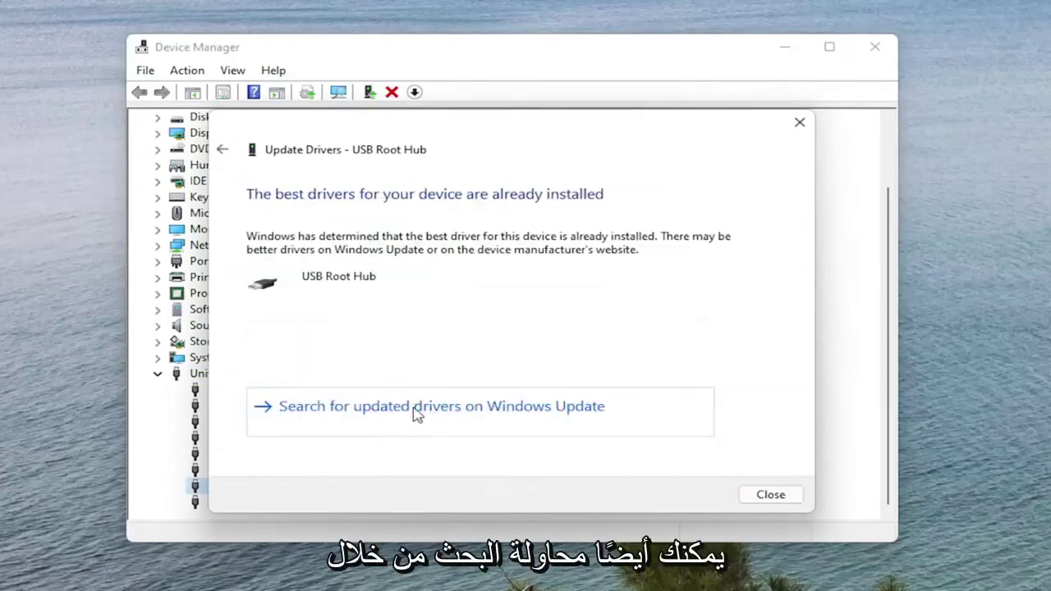
{"action": "left_click", "coordinate": [225, 149]}
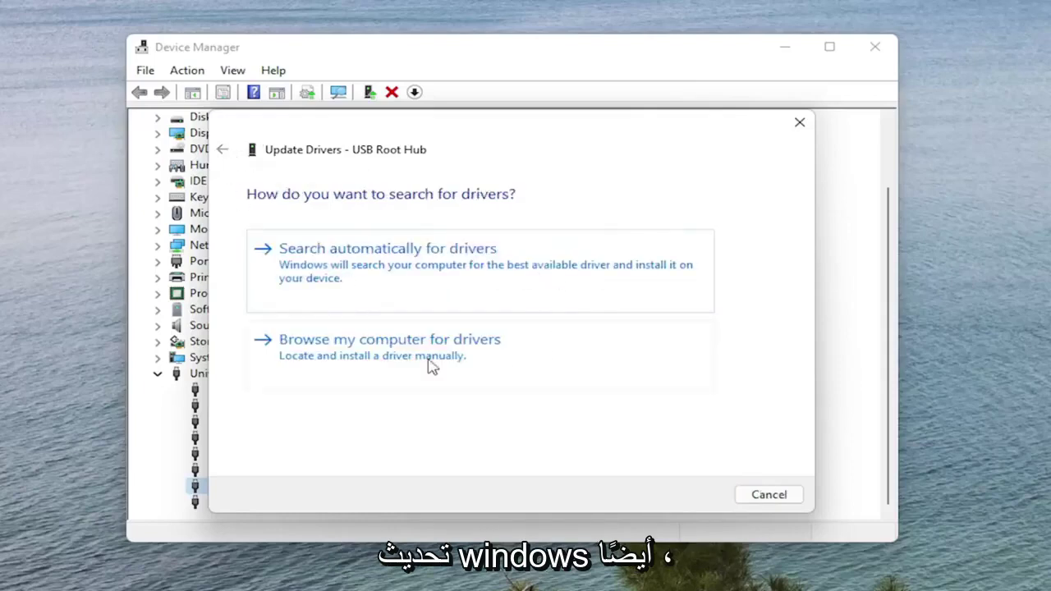
{"action": "left_click", "coordinate": [379, 359]}
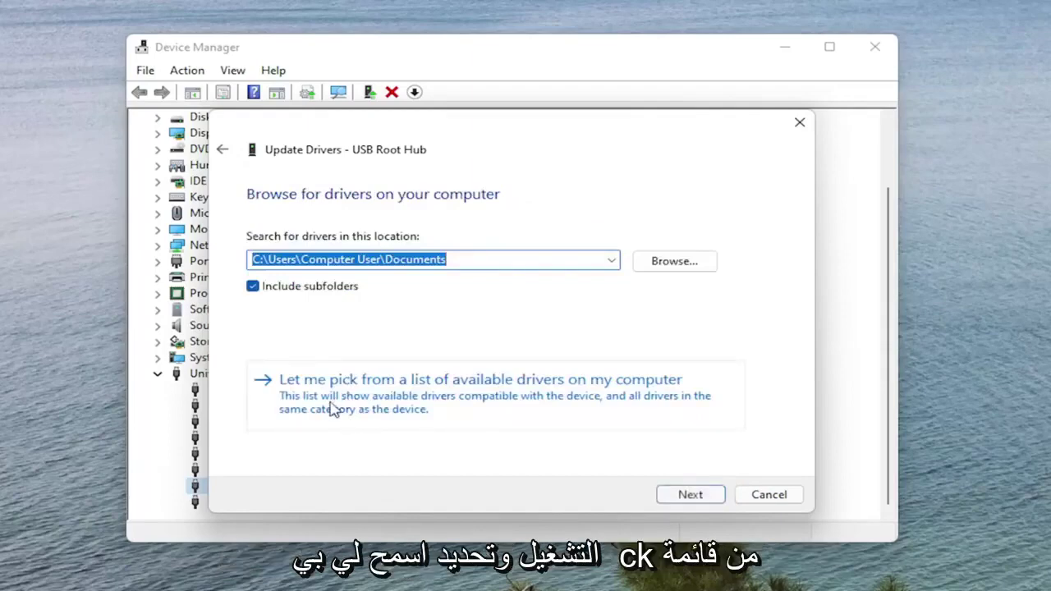
{"action": "left_click", "coordinate": [500, 399]}
{"action": "left_click", "coordinate": [306, 345]}
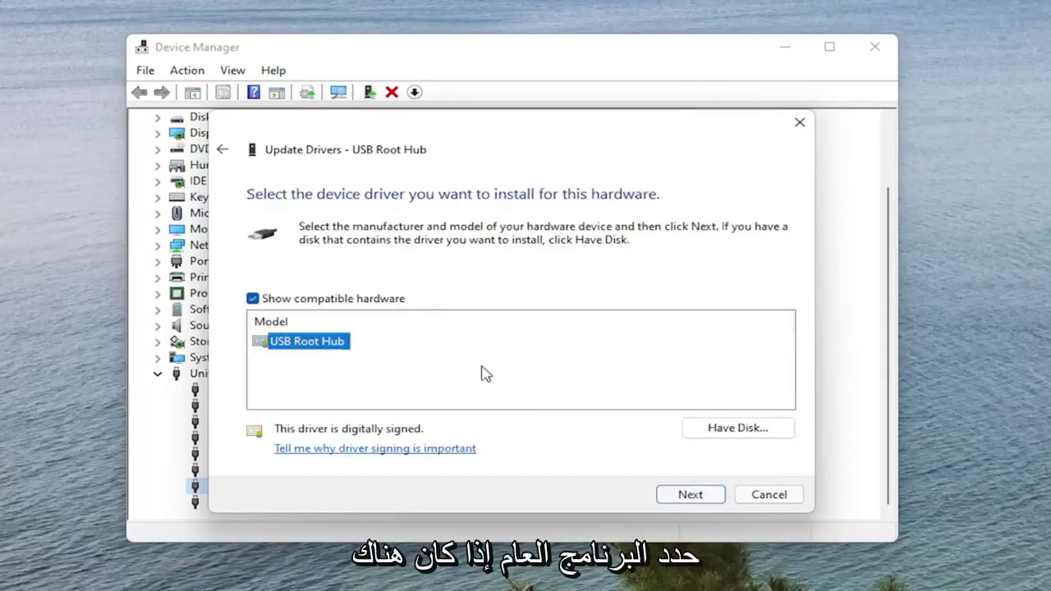
{"action": "left_click", "coordinate": [691, 494]}
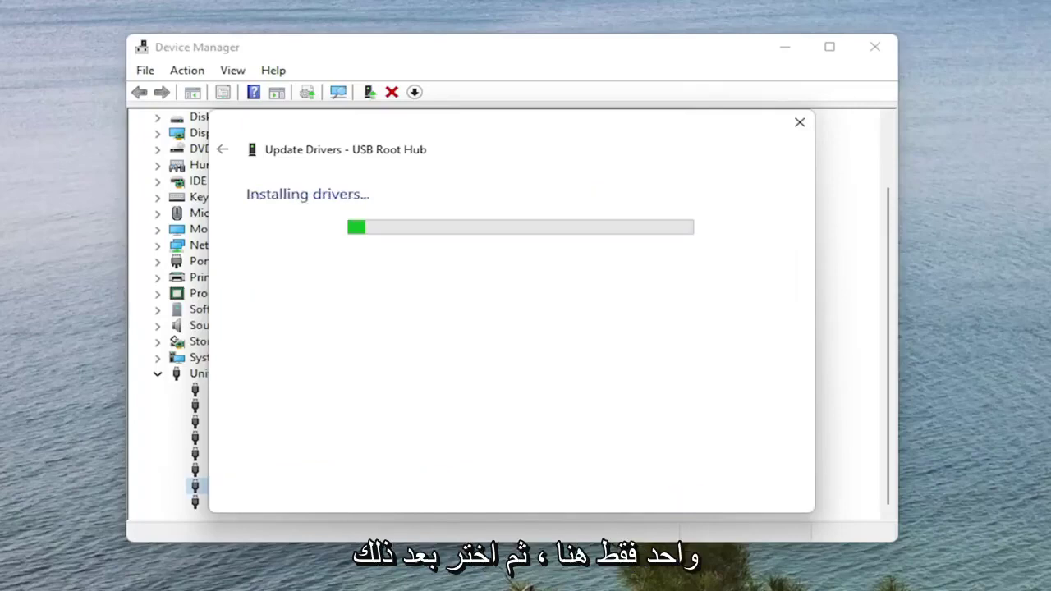
{"action": "left_click", "coordinate": [770, 495]}
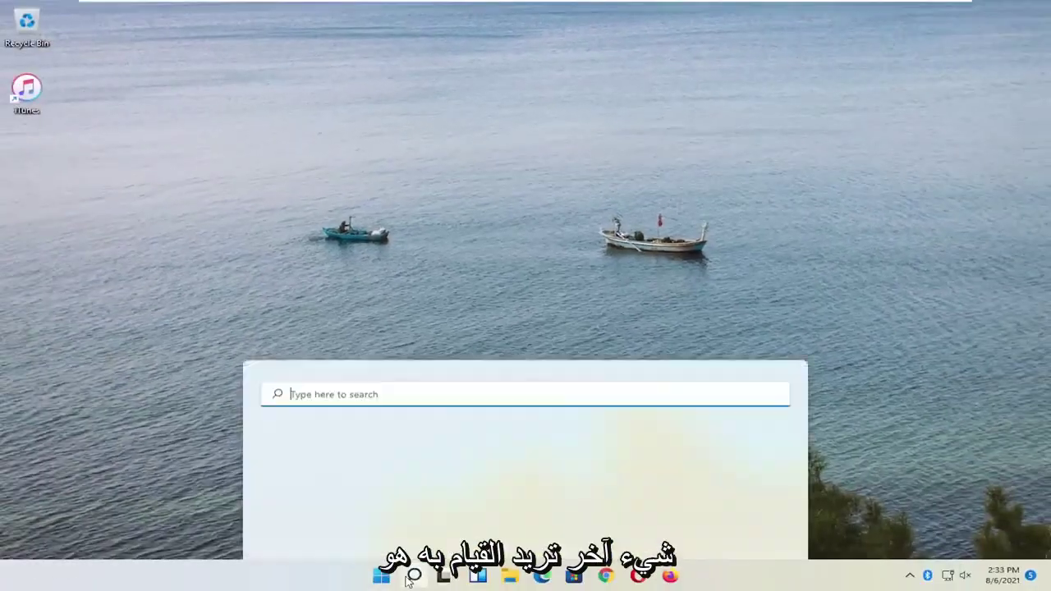
Open Services from a 'services' search, enlarge the window, and select Apple Mobile Device Service.
{"action": "type", "text": "servic"}
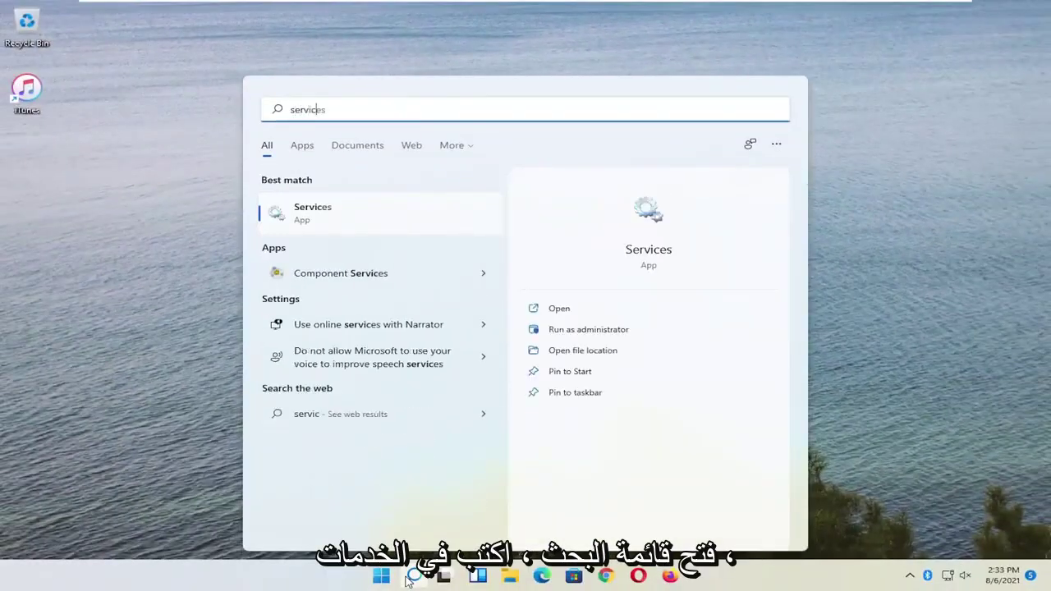
{"action": "type", "text": "es"}
{"action": "left_click", "coordinate": [342, 216]}
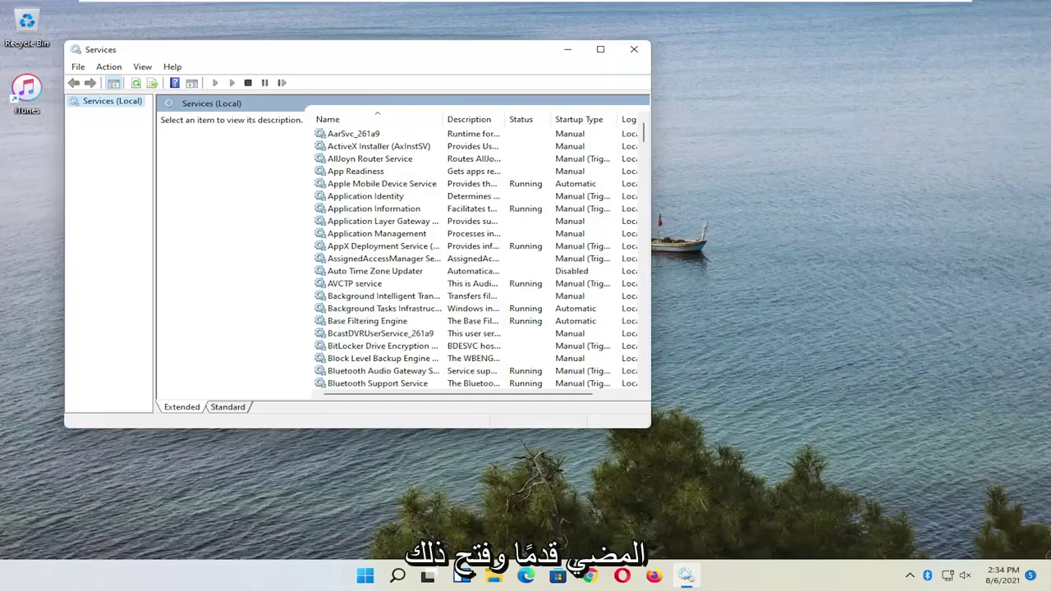
{"action": "left_click_drag", "start_coordinate": [432, 59], "coordinate": [549, 70]}
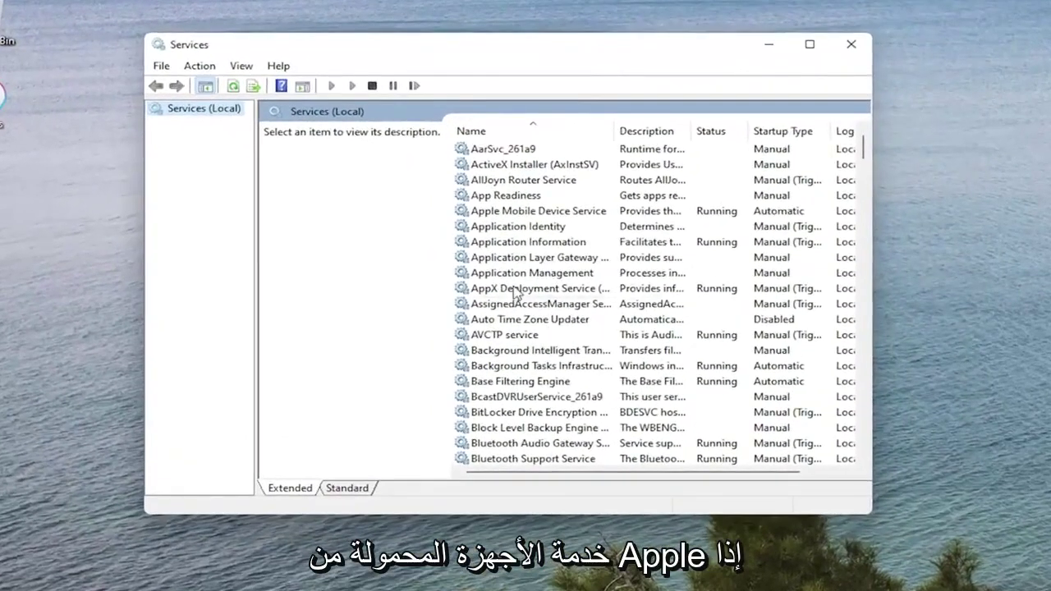
{"action": "left_click", "coordinate": [505, 255]}
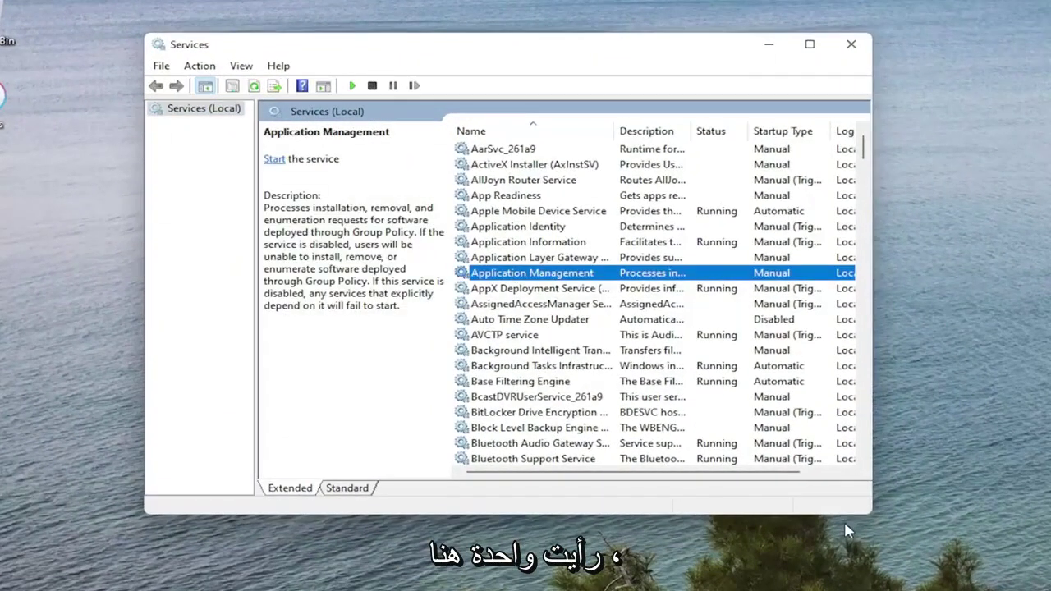
{"action": "left_click", "coordinate": [567, 212]}
{"action": "left_click_drag", "start_coordinate": [870, 514], "coordinate": [1027, 585]}
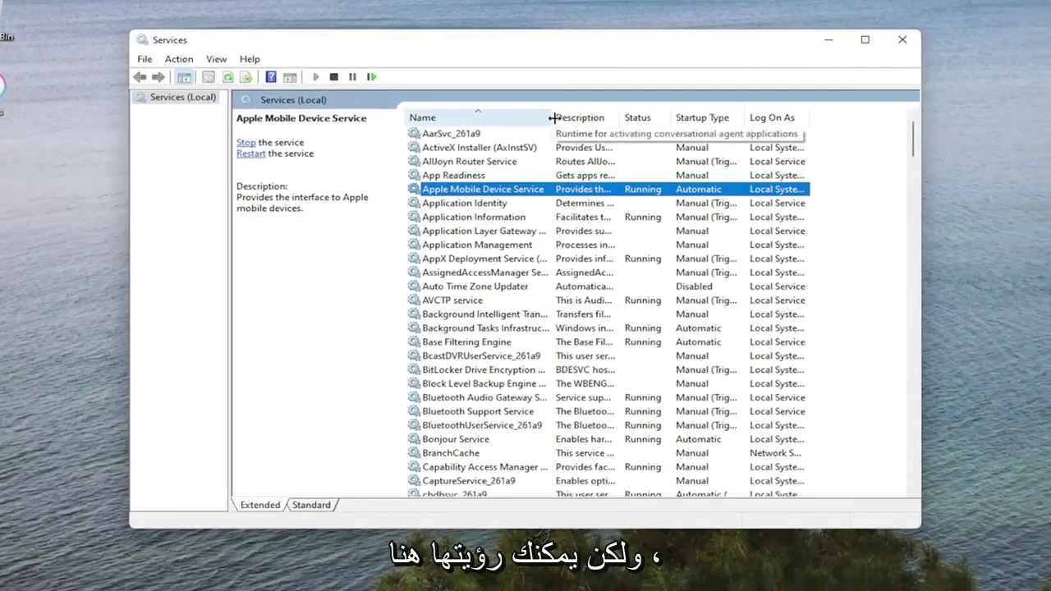
{"action": "left_click_drag", "start_coordinate": [556, 117], "coordinate": [585, 117]}
Set Apple Mobile Device Service's startup type to Automatic and apply the change.
{"action": "double_click", "coordinate": [508, 190]}
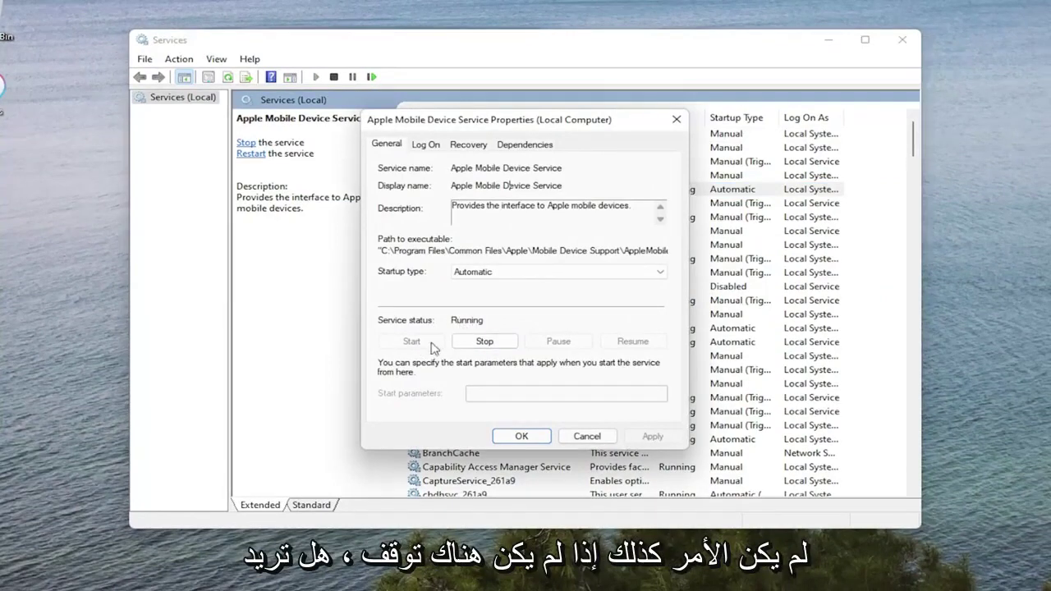
{"action": "left_click", "coordinate": [460, 274]}
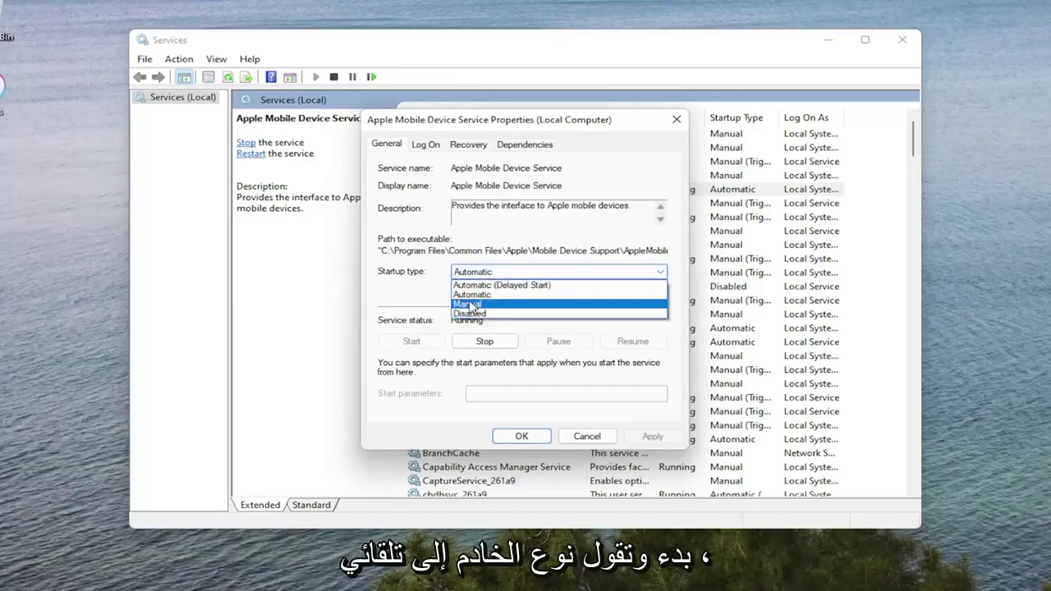
{"action": "left_click", "coordinate": [485, 297]}
{"action": "left_click", "coordinate": [653, 436]}
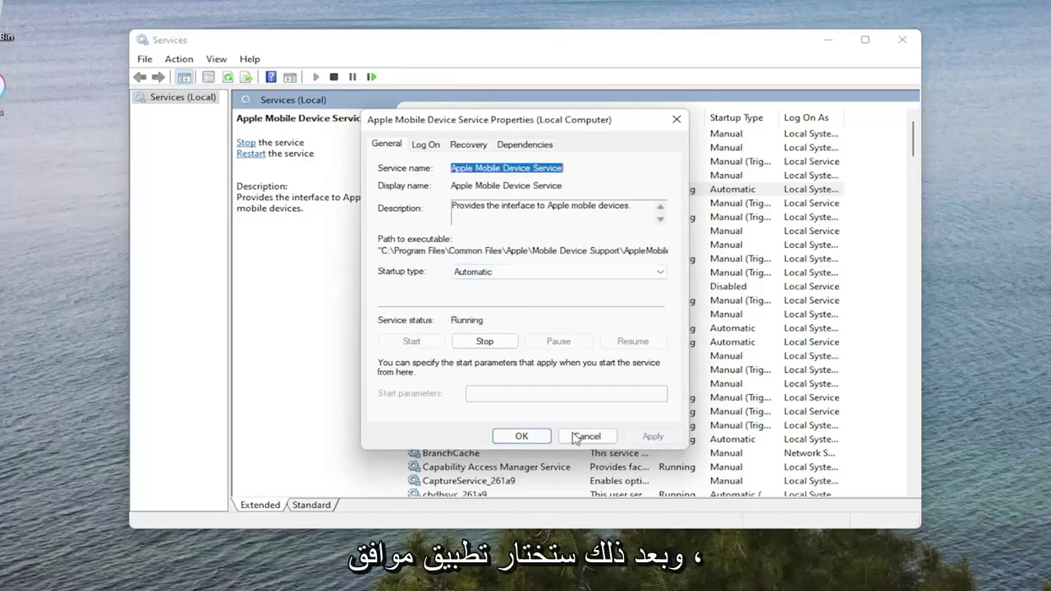
{"action": "left_click", "coordinate": [520, 436]}
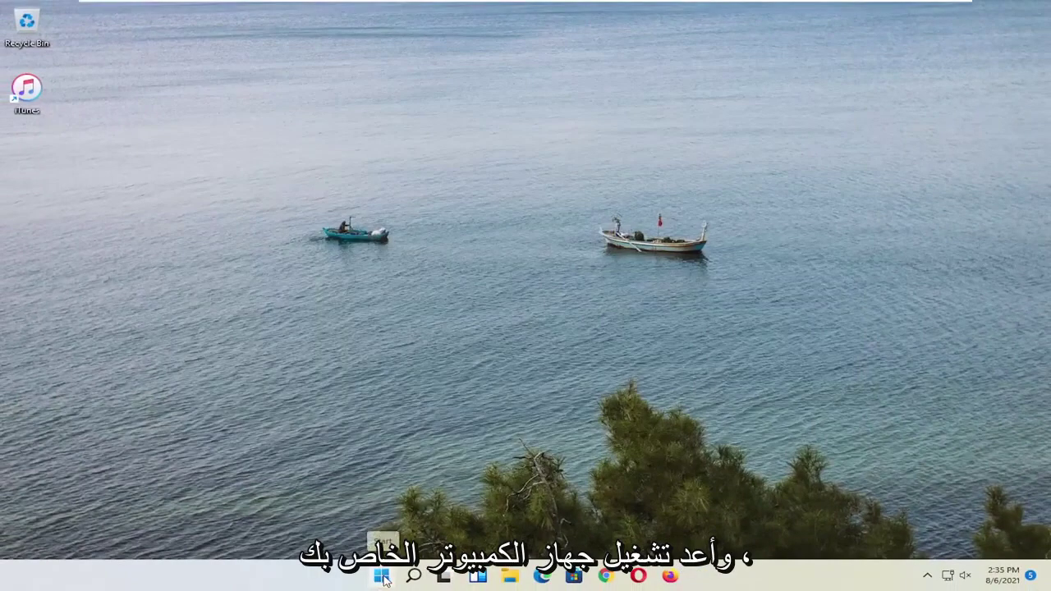
Bring up the Start button's power user menu to restart the PC.
{"action": "right_click", "coordinate": [382, 575]}
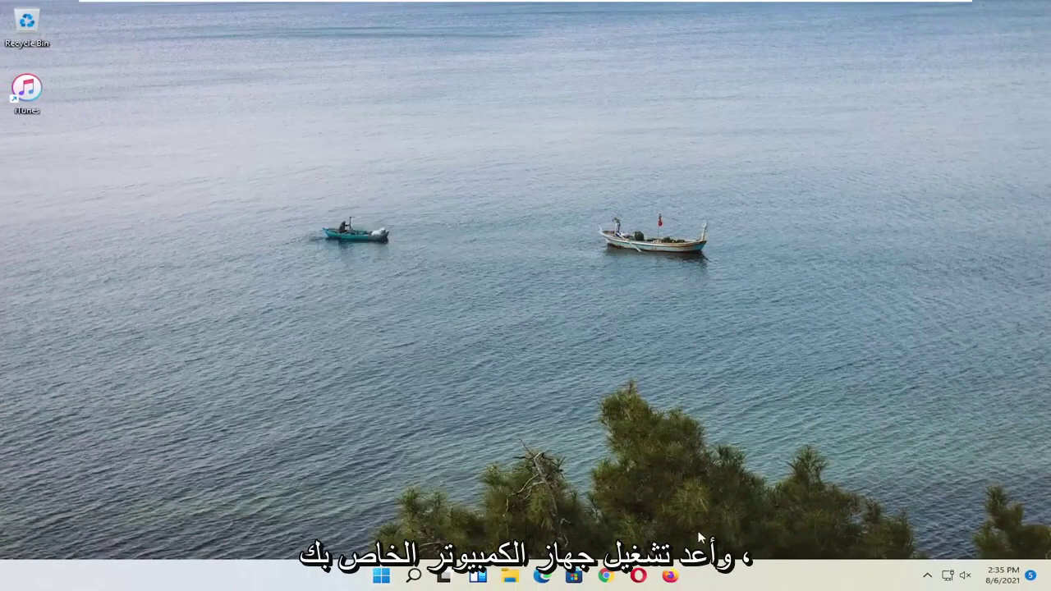